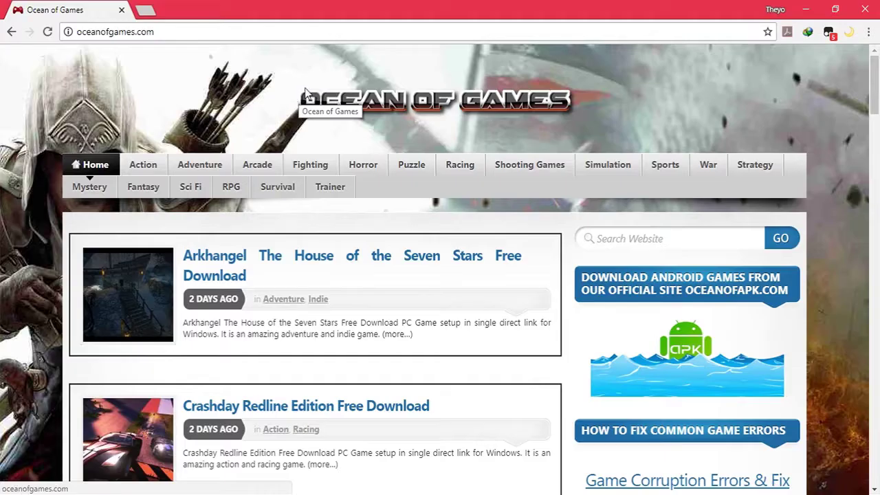
- Look through the Ocean of Games home page, including its game listings and sidebar sections
scroll(634, 143, "down", 3)
scroll(769, 146, "down", 10)
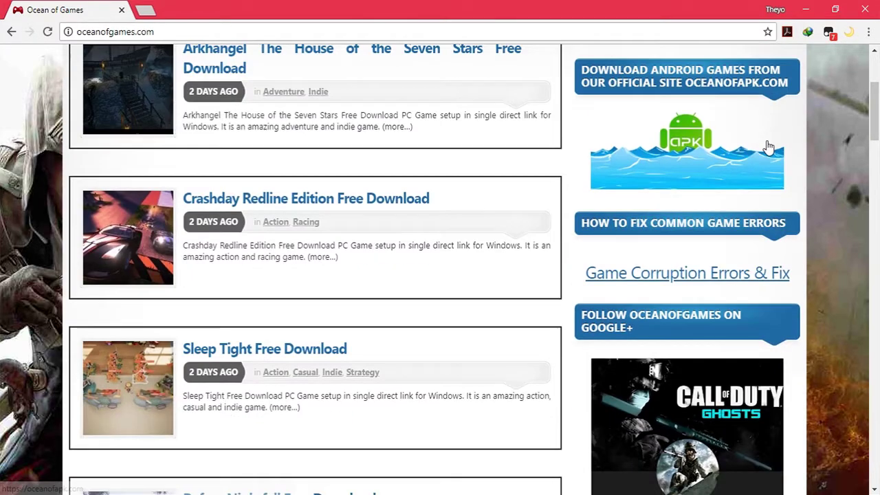
scroll(767, 140, "down", 6)
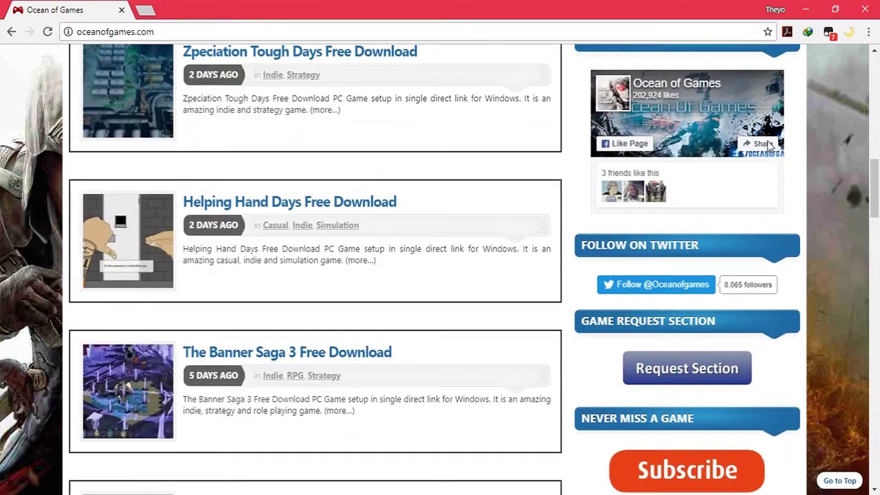
scroll(877, 189, "down", 1)
scroll(878, 189, "down", 4)
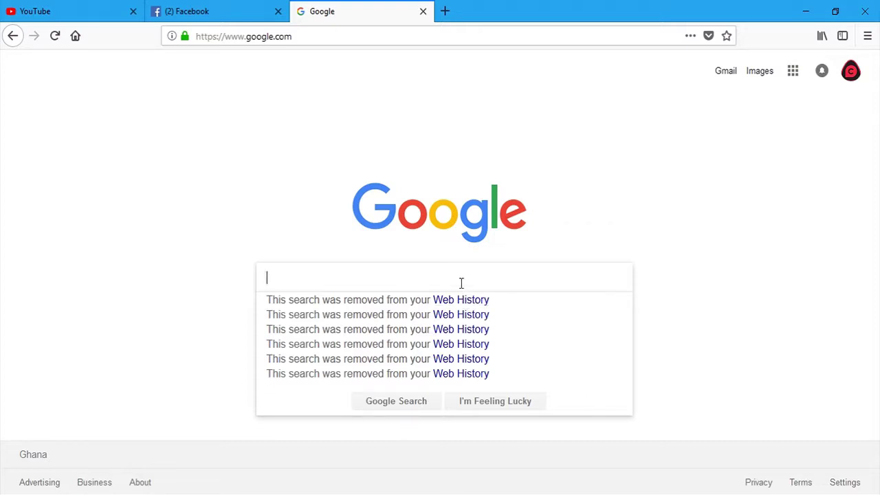
- Search Google for "ocean of games"
type("of games")
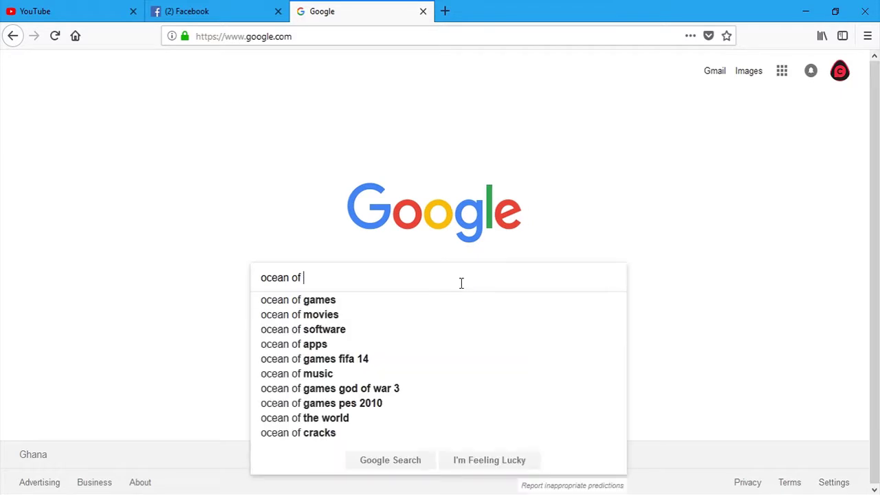
key("Return")
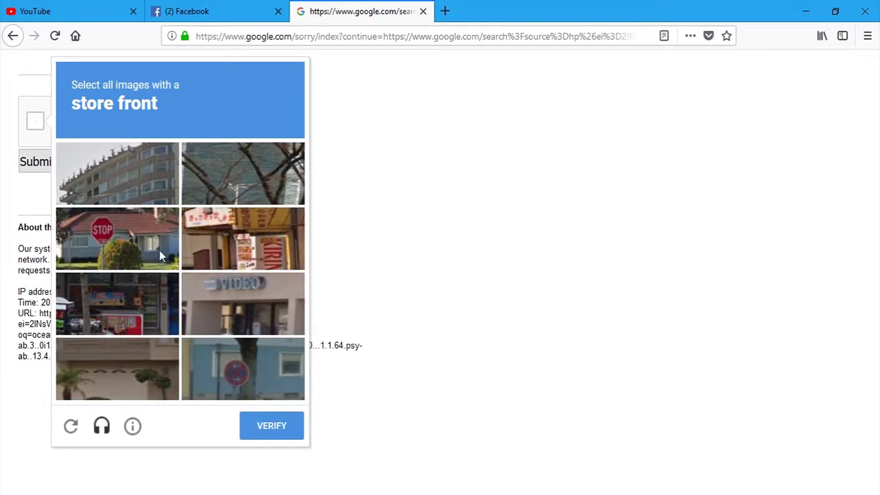
- Try to pass the reCAPTCHA check by choosing the store front images, and leave the search by closing its tab and minimizing the browser
left_click(246, 250)
left_click(234, 298)
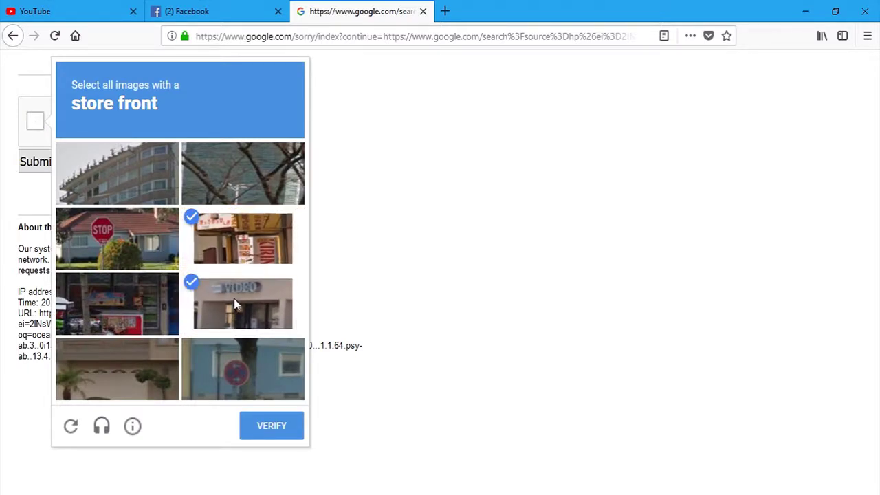
left_click(273, 427)
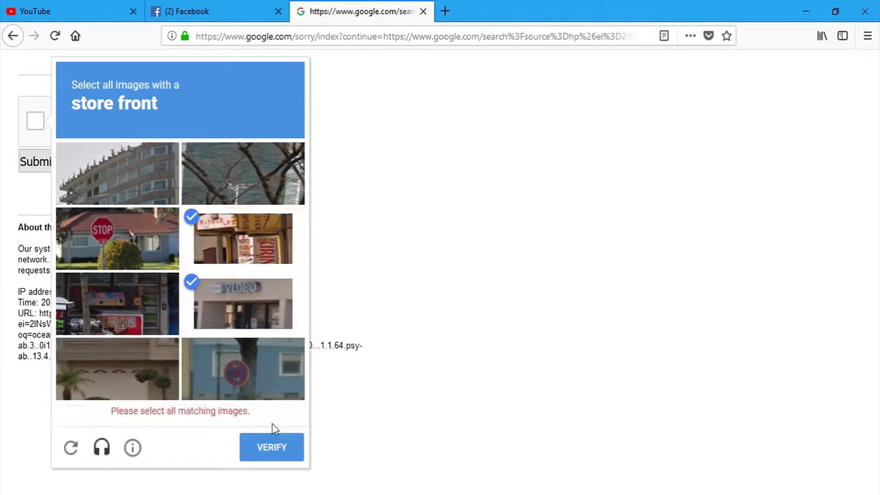
left_click(112, 303)
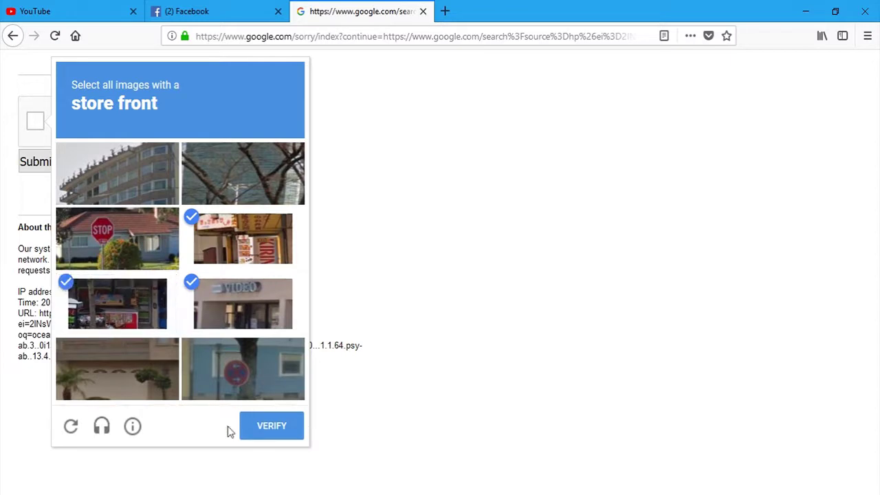
left_click(266, 425)
left_click(38, 165)
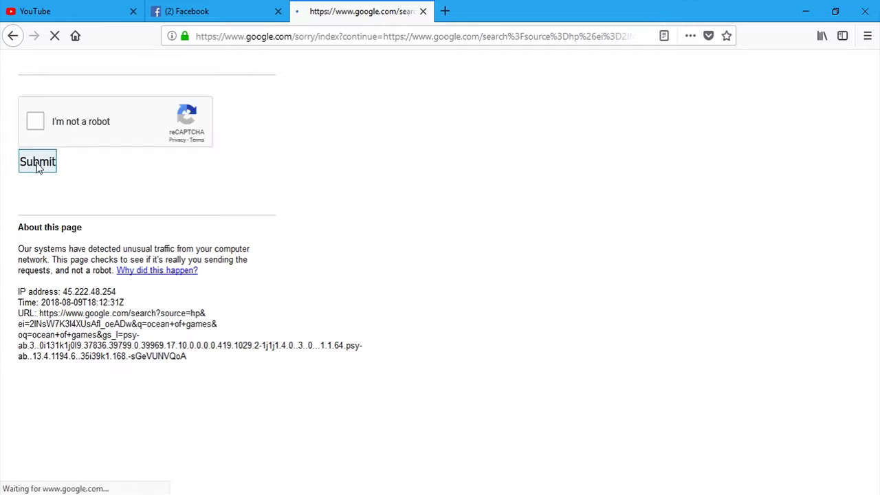
left_click(424, 12)
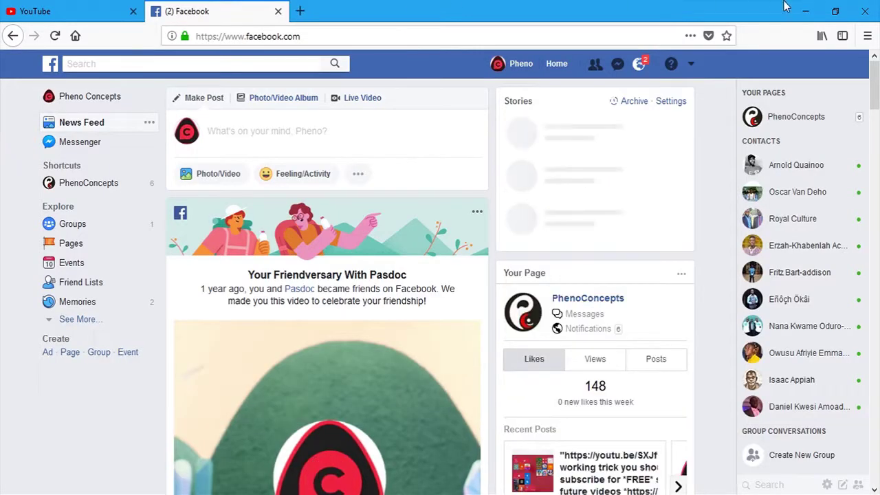
left_click(805, 11)
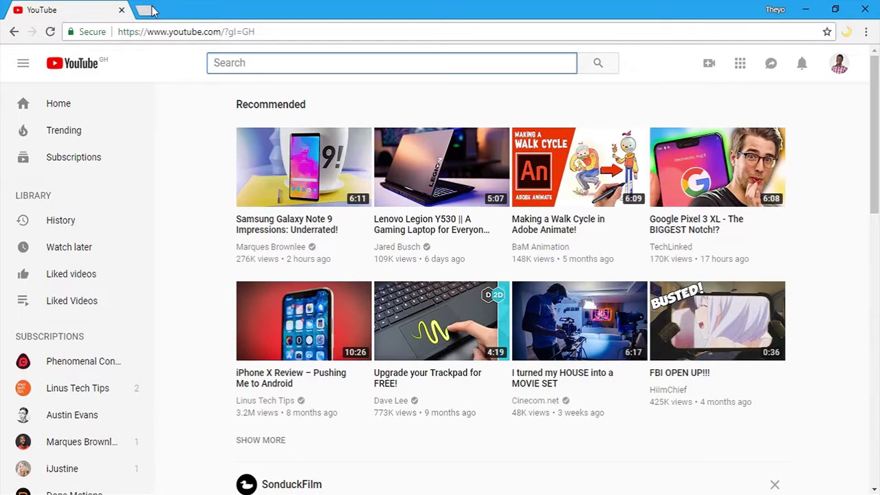
- Search for "ocean of games" in a new Chrome tab and open the oceanofgames.com result
left_click(152, 9)
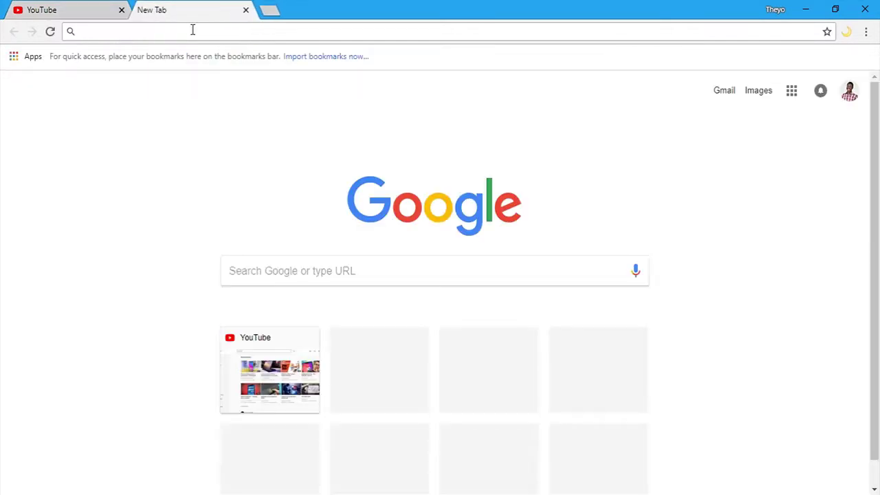
left_click(299, 270)
type("ocean of games")
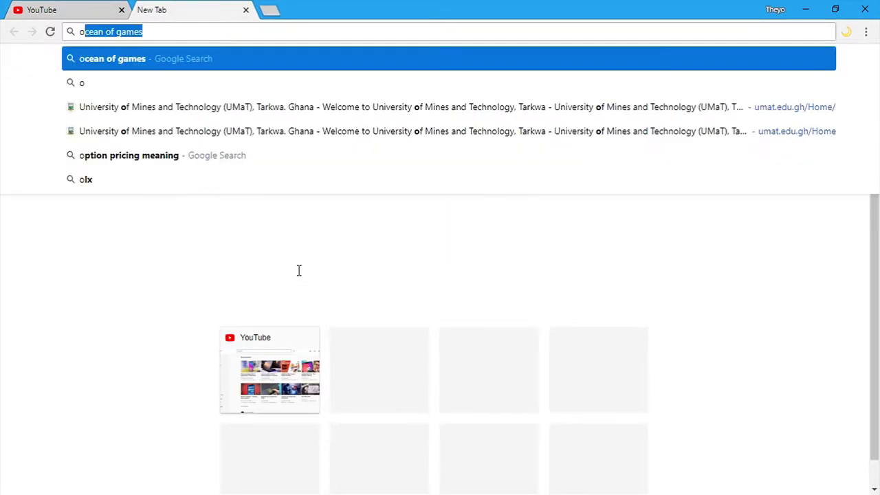
key("Return")
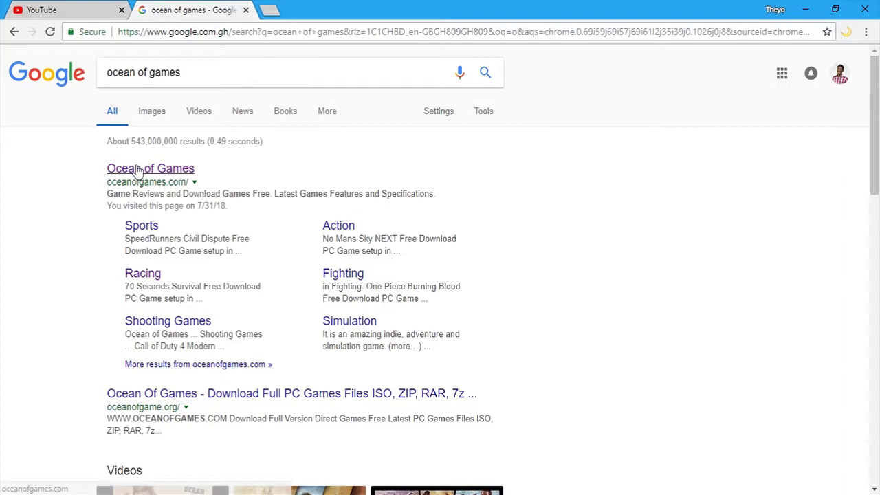
left_click(166, 172)
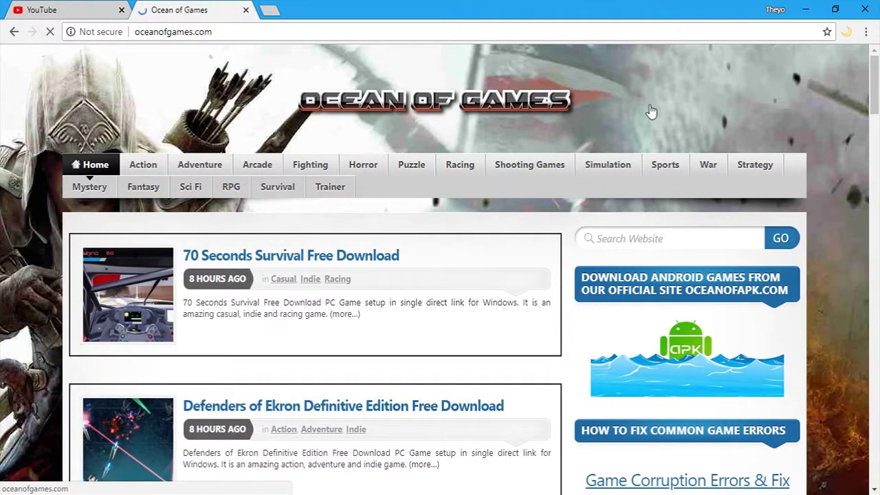
- Open the OceanofAPK site in a new tab from the Android games banner and switch to it
scroll(617, 179, "down", 3)
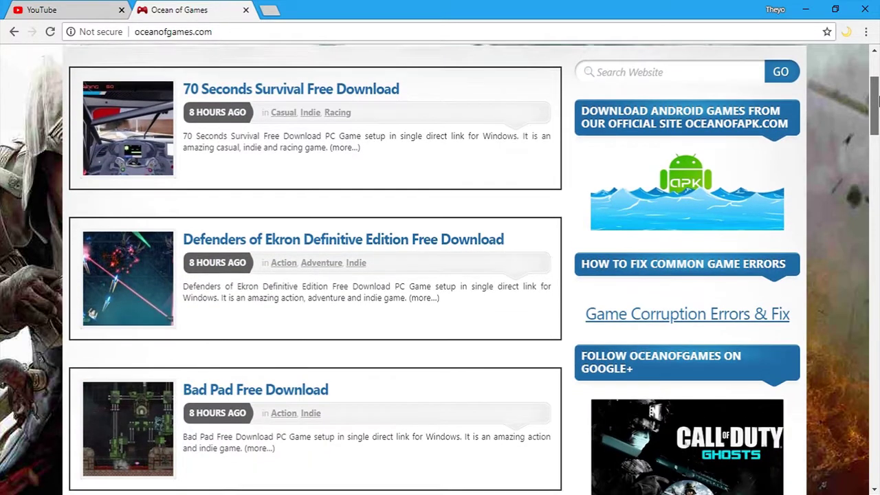
right_click(656, 176)
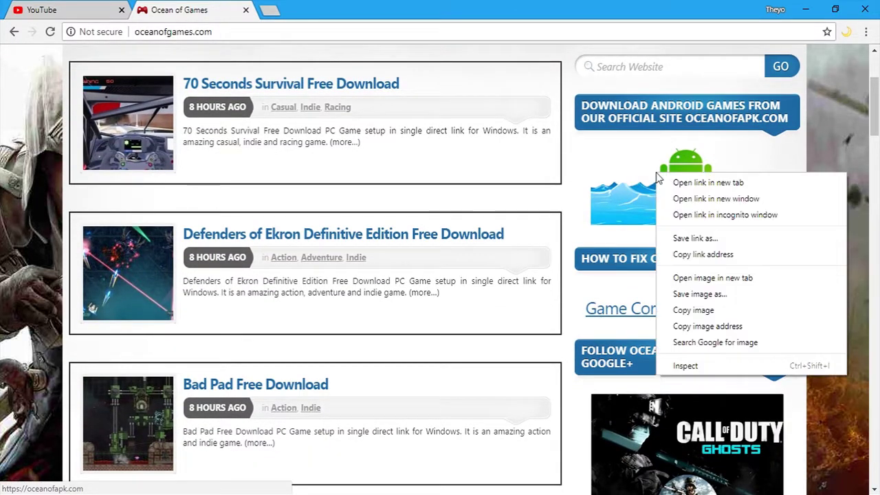
left_click(708, 182)
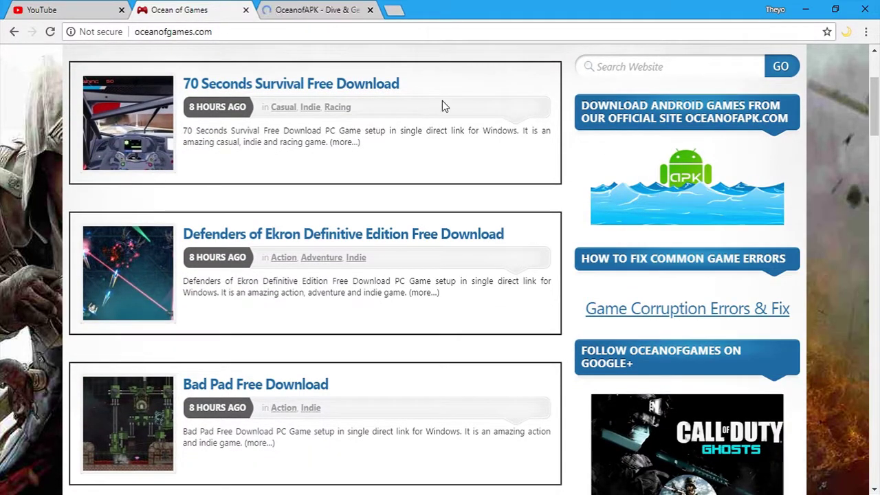
left_click(314, 8)
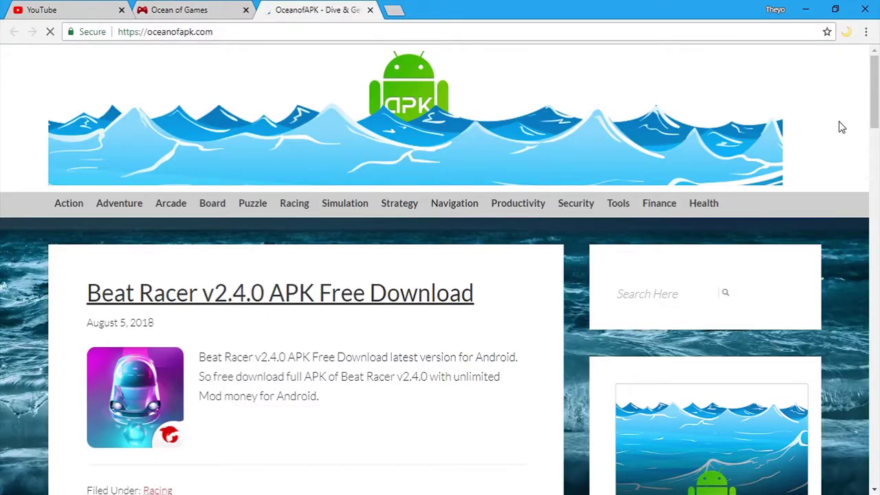
- View the Beat Racer v2.4.0 APK page down to its download section and close that tab
left_click_drag(875, 104, 875, 124)
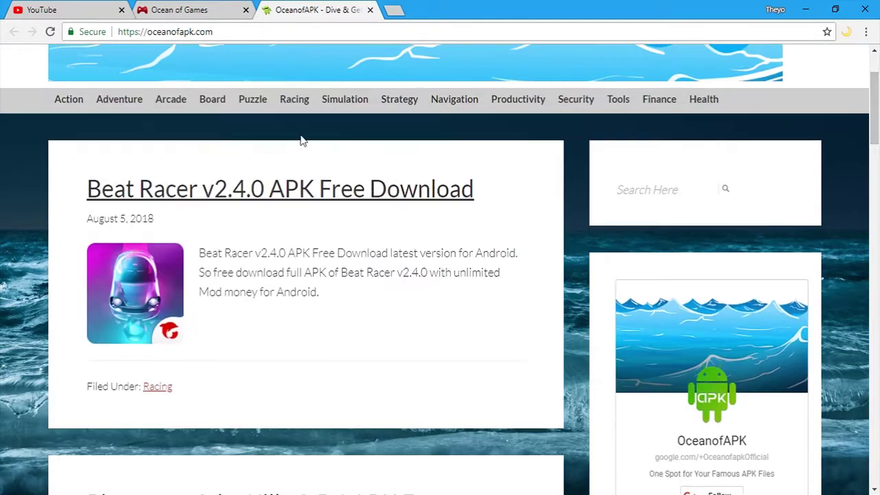
left_click(370, 203)
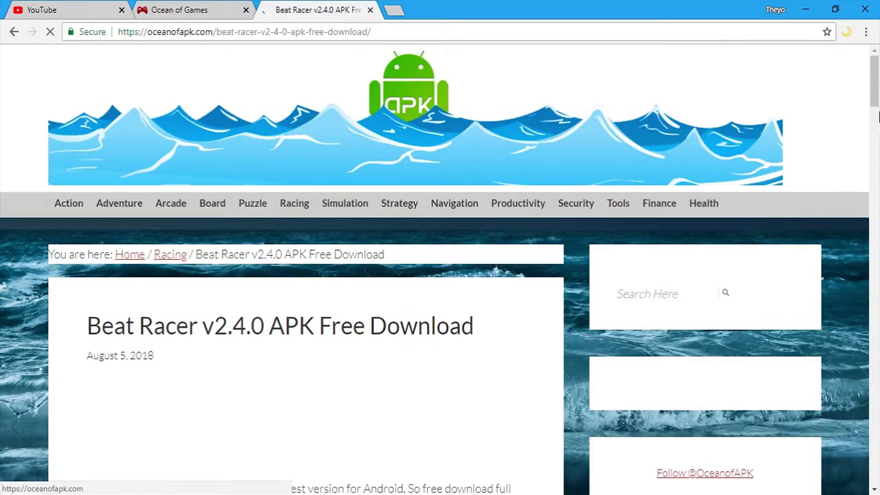
left_click_drag(876, 81, 877, 407)
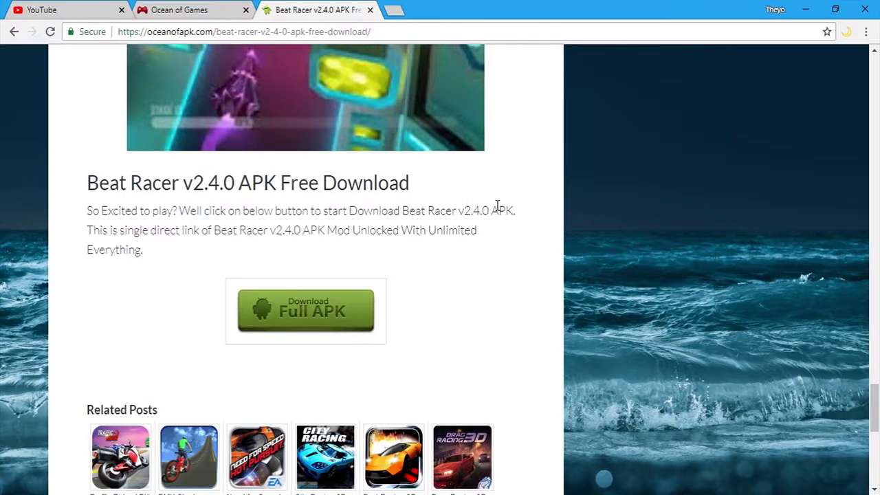
left_click(370, 10)
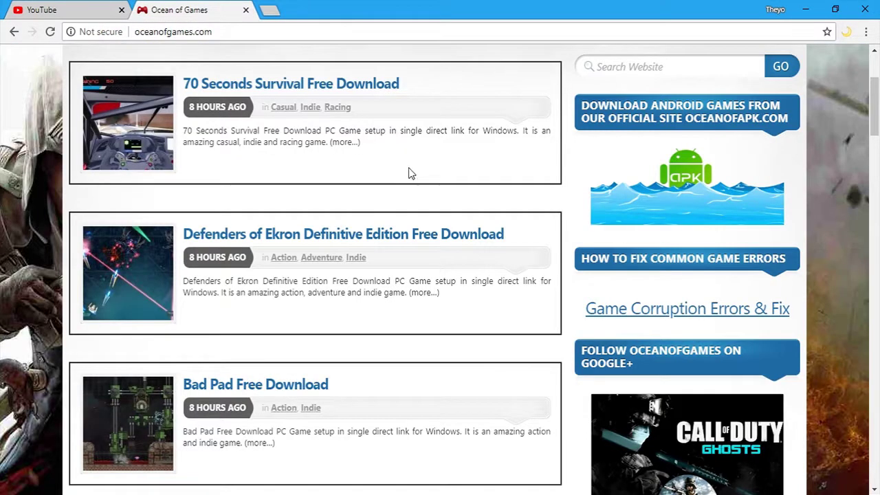
- Examine the Ocean of Games sidebar, including the error fixes, social links, game request and subscribe sections
scroll(772, 196, "down", 3)
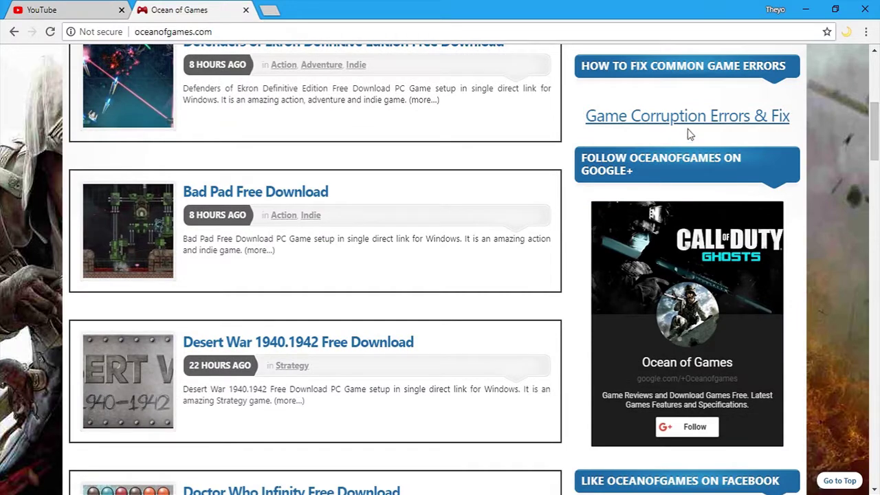
left_click_drag(874, 132, 874, 153)
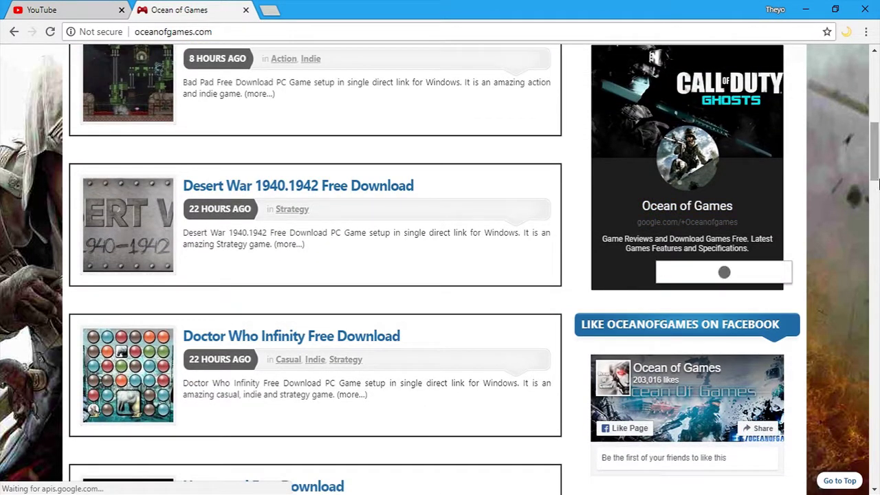
left_click_drag(877, 187, 878, 201)
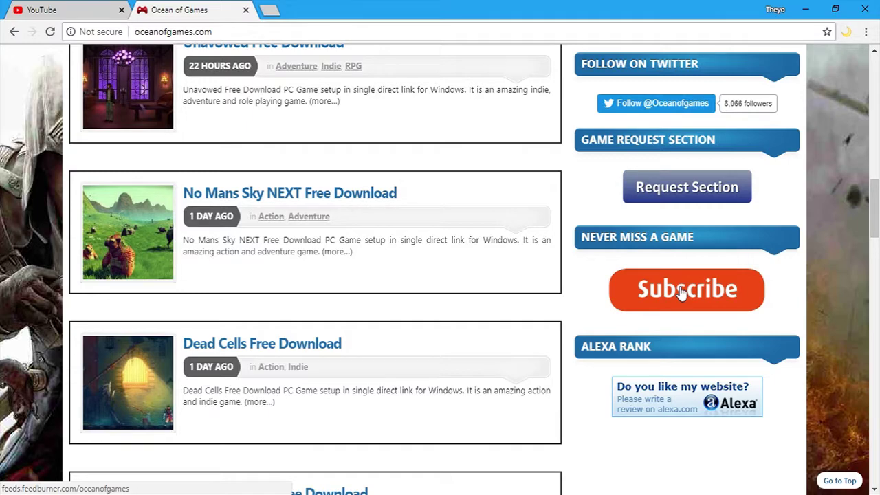
left_click_drag(875, 200, 875, 76)
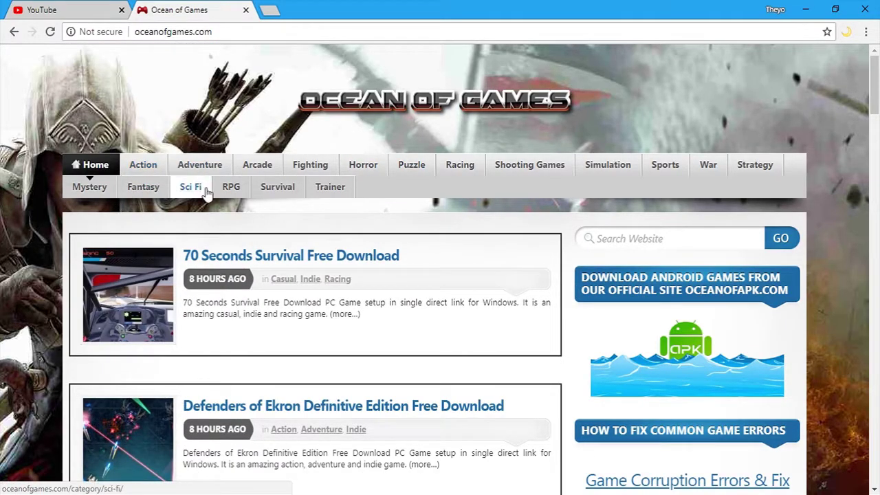
- Open the Call of Duty 4 Modern Warfare Setup page from the Shooting Games category
left_click(513, 165)
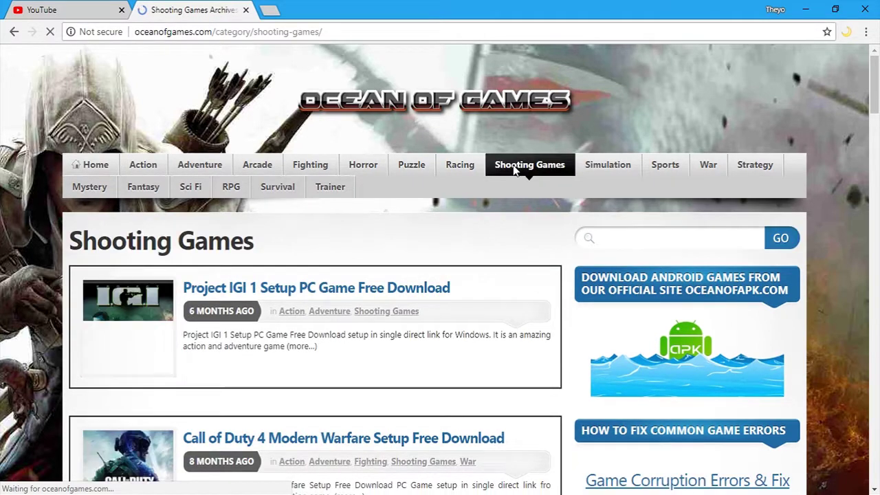
left_click_drag(875, 84, 874, 118)
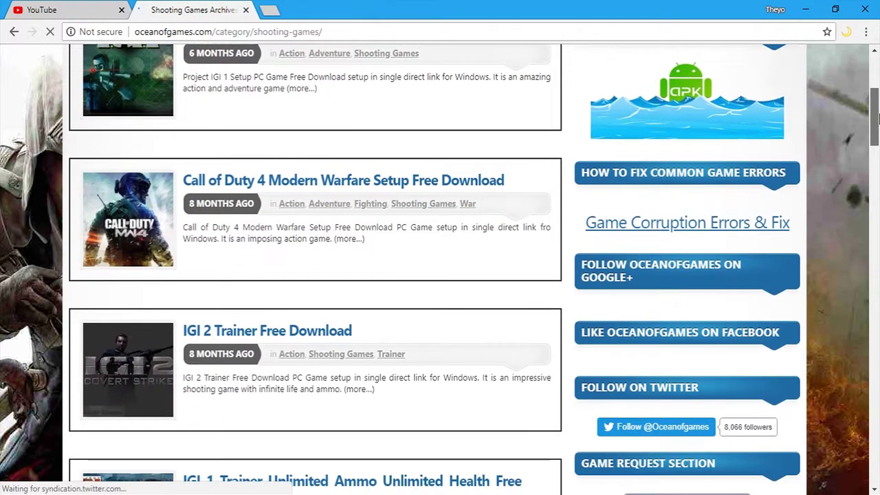
left_click(260, 183)
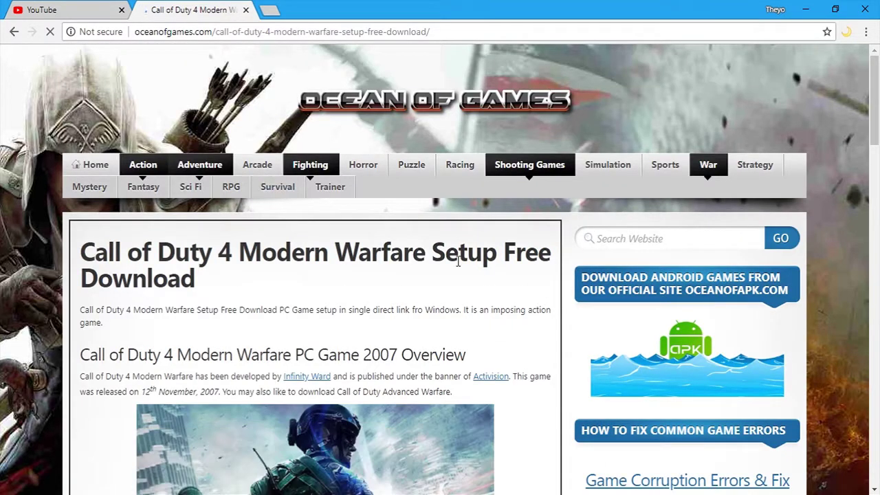
- Review the system requirements of Call of Duty 4 Modern Warfare, highlighting the list briefly
left_click_drag(875, 112, 878, 250)
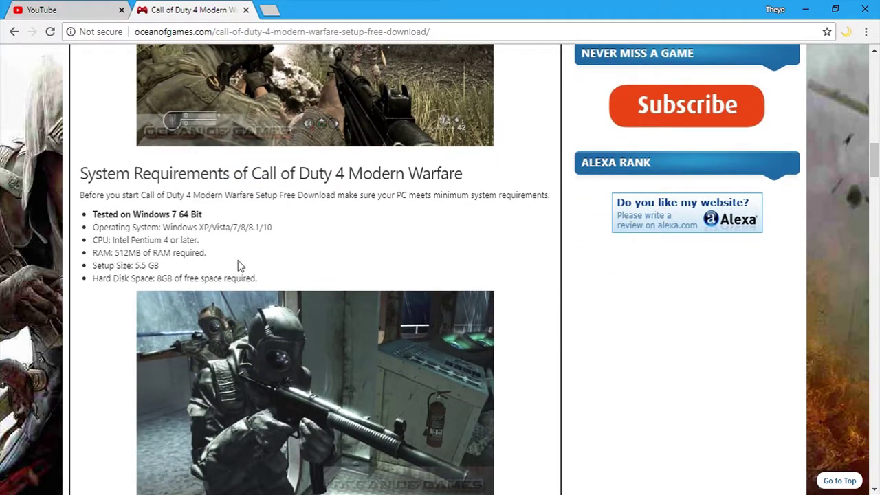
left_click_drag(258, 278, 87, 199)
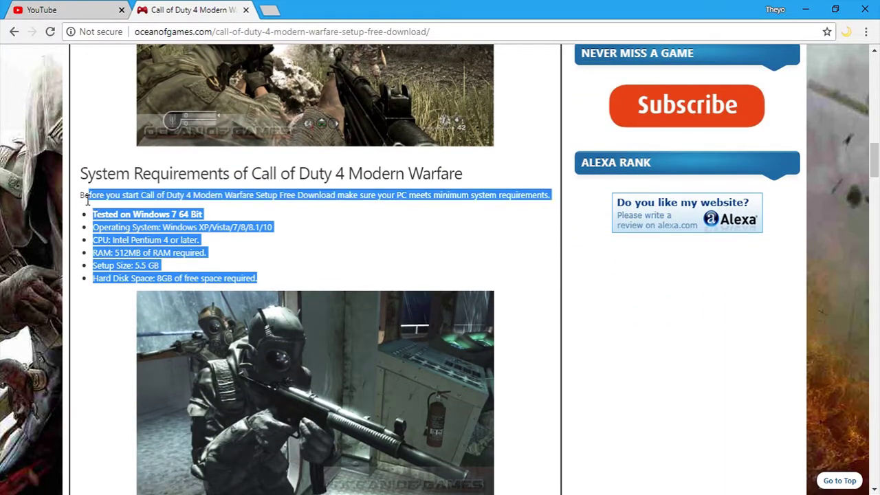
left_click(133, 209)
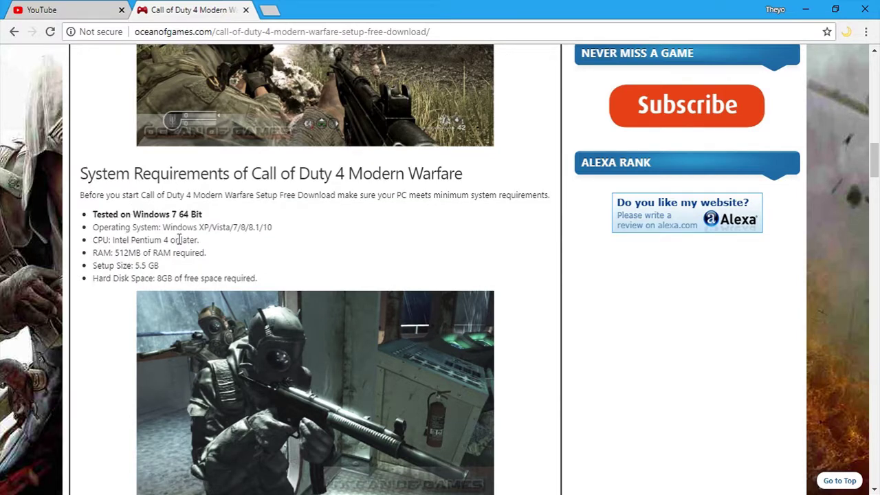
- Start the download from the Call of Duty 4 Modern Warfare Setup page's free download section
left_click_drag(873, 167, 874, 198)
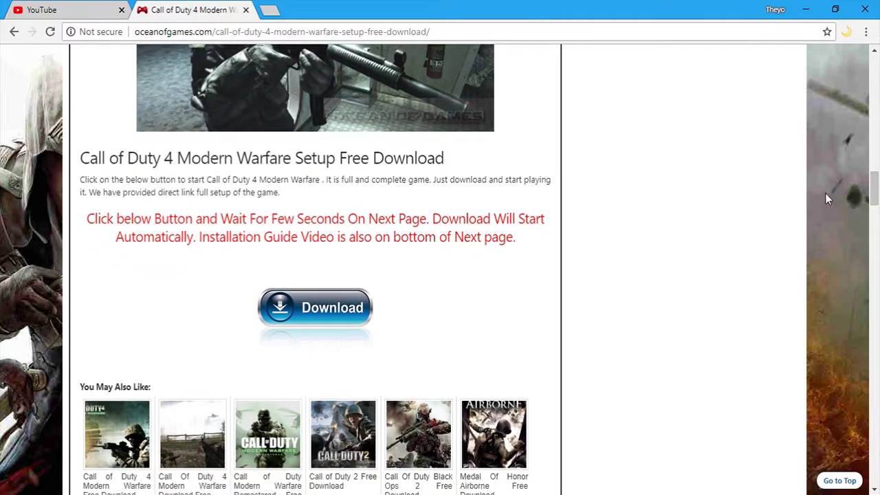
left_click(327, 303)
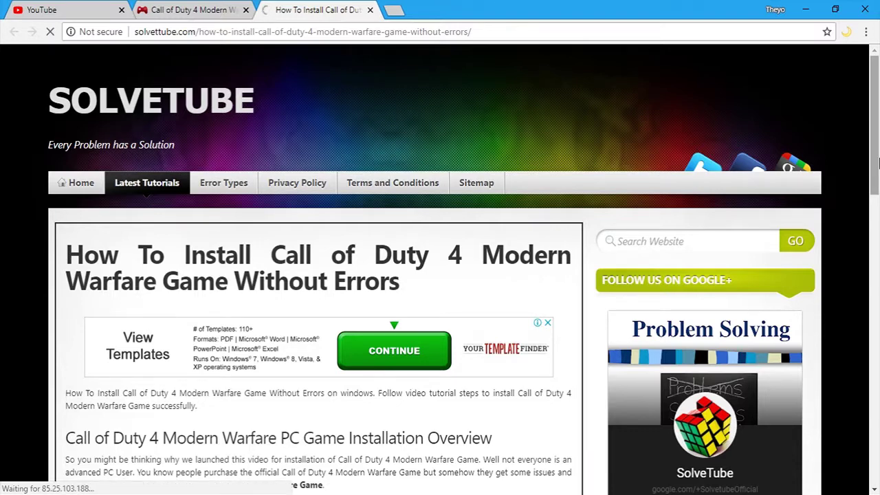
- Check the save path of the Call of Duty 4 Modern Warfare zip, start its download in the Compressed category and pause it
left_click_drag(876, 181, 876, 302)
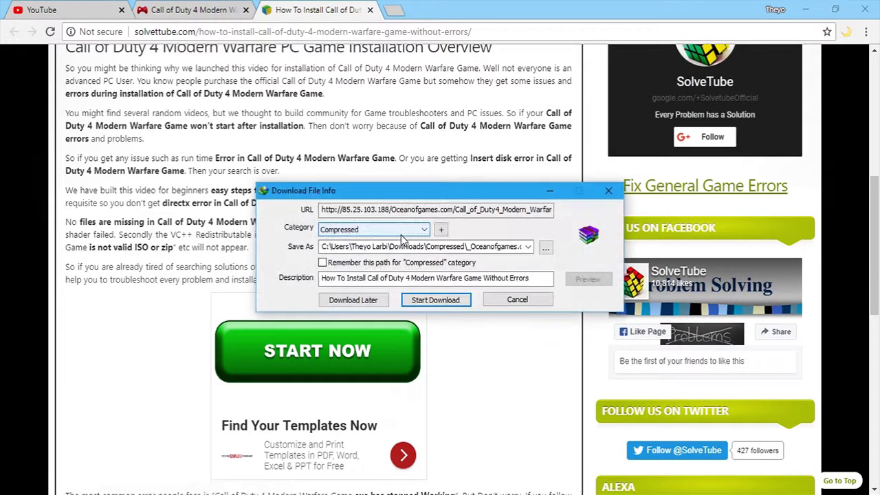
double_click(483, 249)
left_click(452, 249)
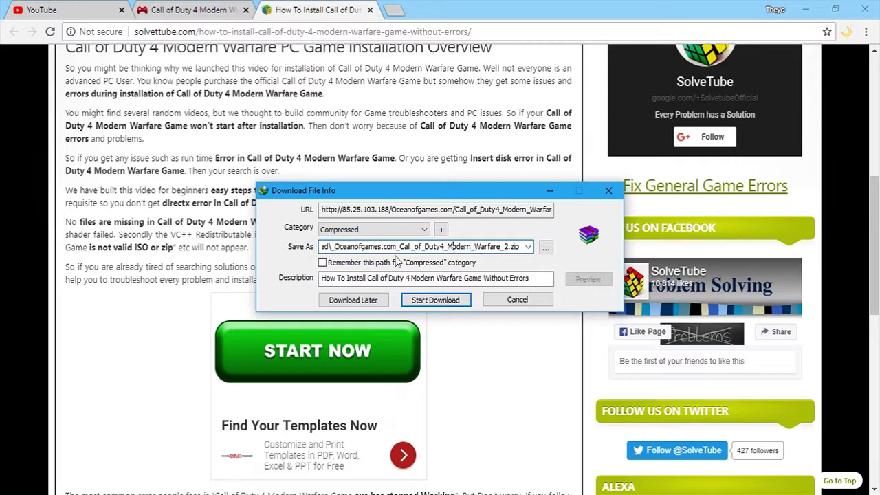
left_click_drag(355, 249, 411, 240)
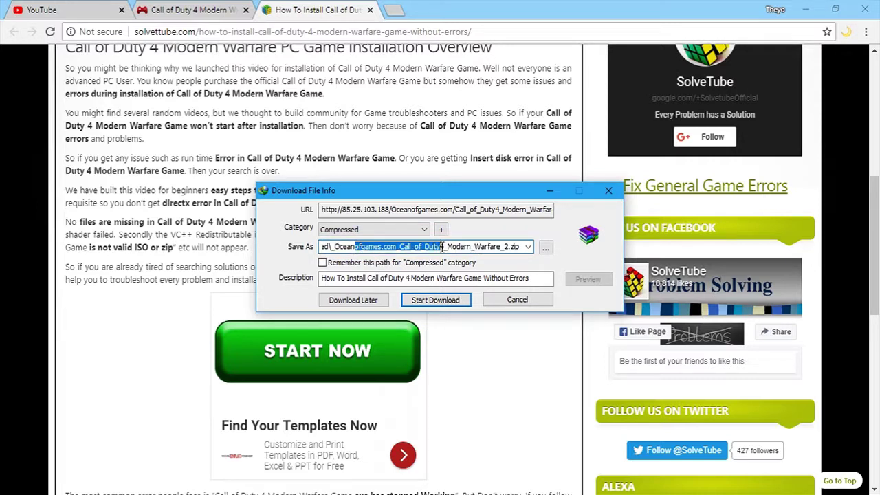
left_click(485, 247)
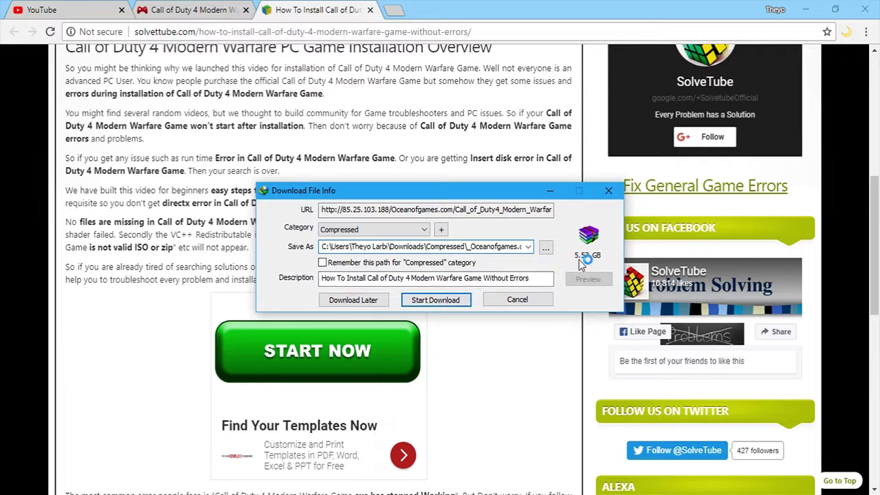
left_click(448, 301)
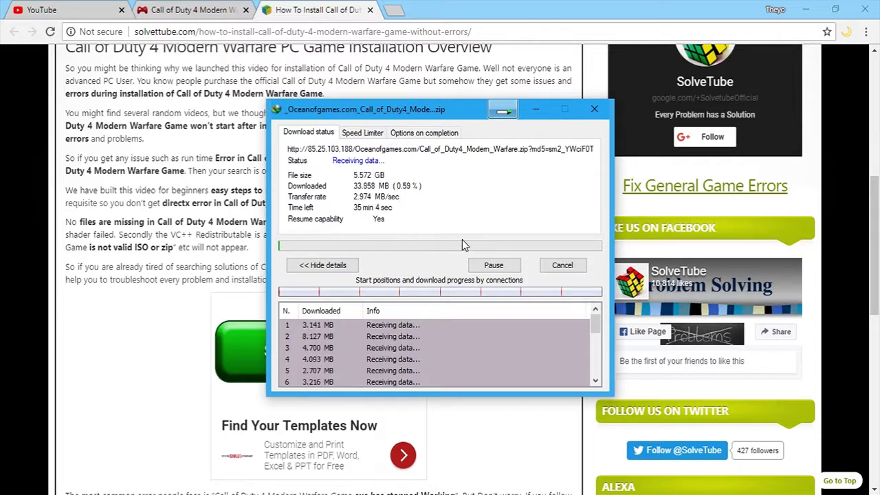
left_click(498, 267)
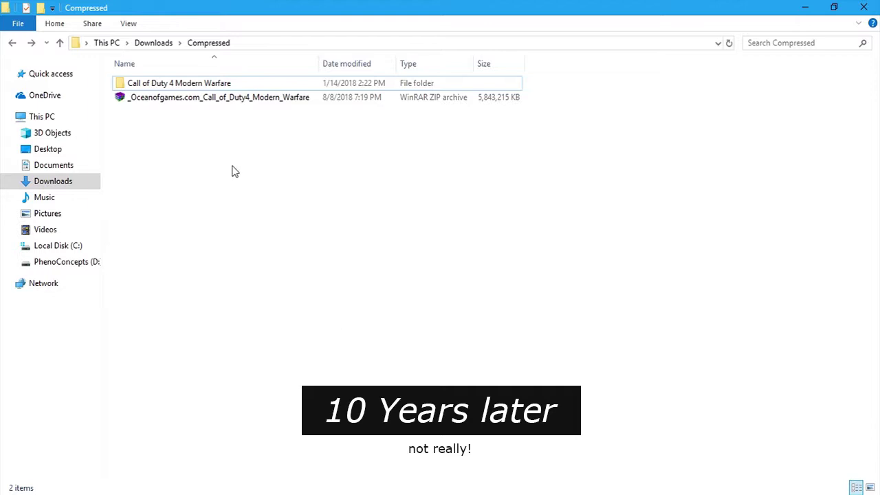
- In File Explorer, open the Call of Duty 4 Modern Warfare folder and read the antivirus advice in the How to run setup file
double_click(183, 87)
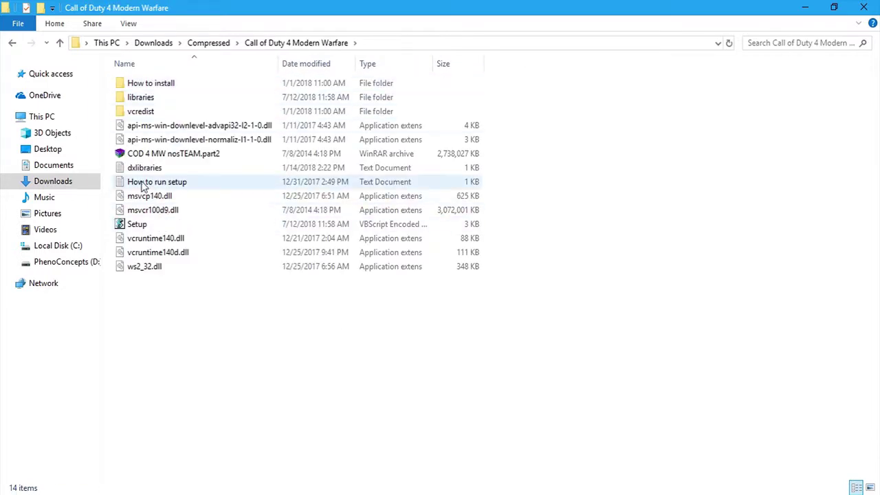
double_click(182, 183)
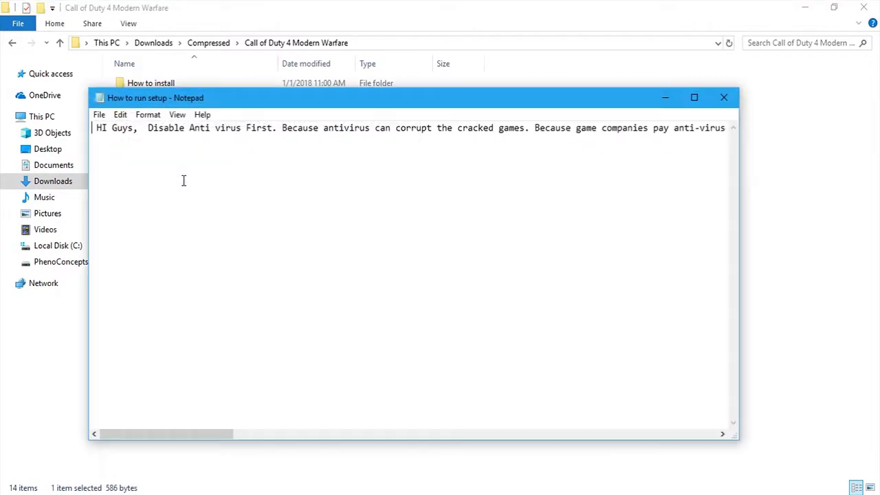
left_click_drag(148, 129, 510, 128)
left_click(544, 181)
left_click_drag(555, 105, 695, 160)
left_click(862, 151)
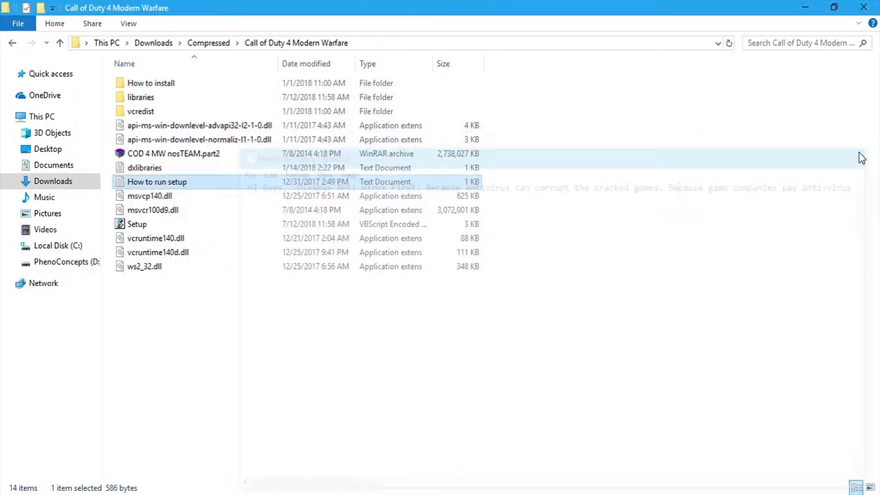
left_click(218, 312)
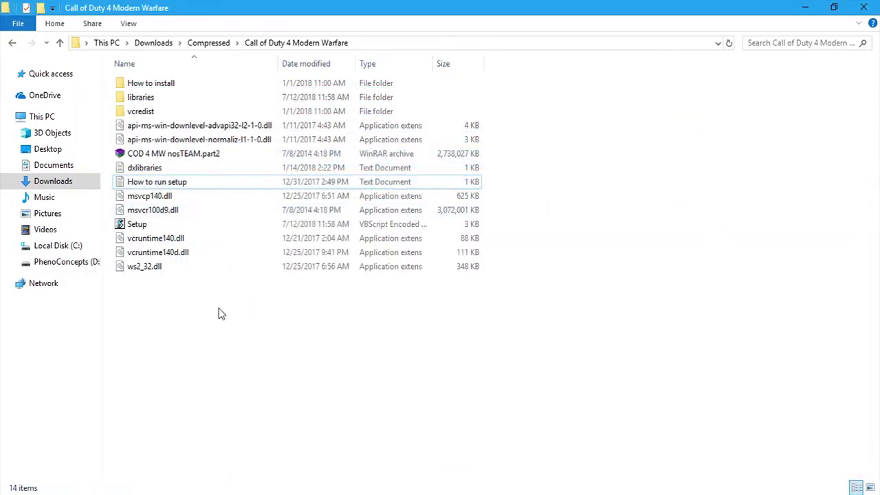
- Run the Setup script from the game folder and start installing COD4 MW to the destination folder C:\Games
double_click(137, 227)
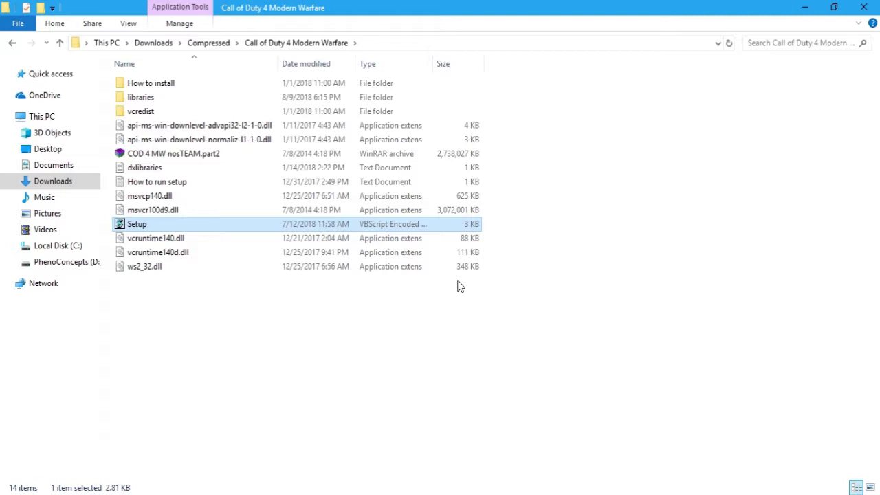
left_click(460, 286)
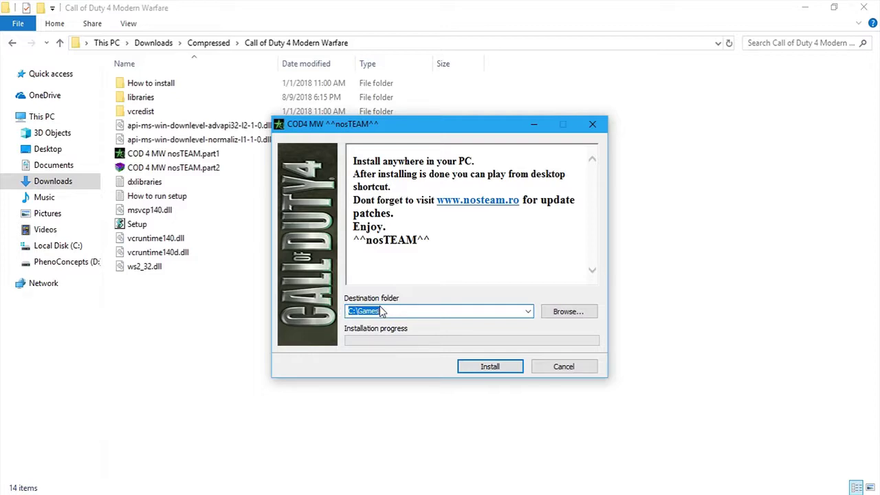
left_click(478, 368)
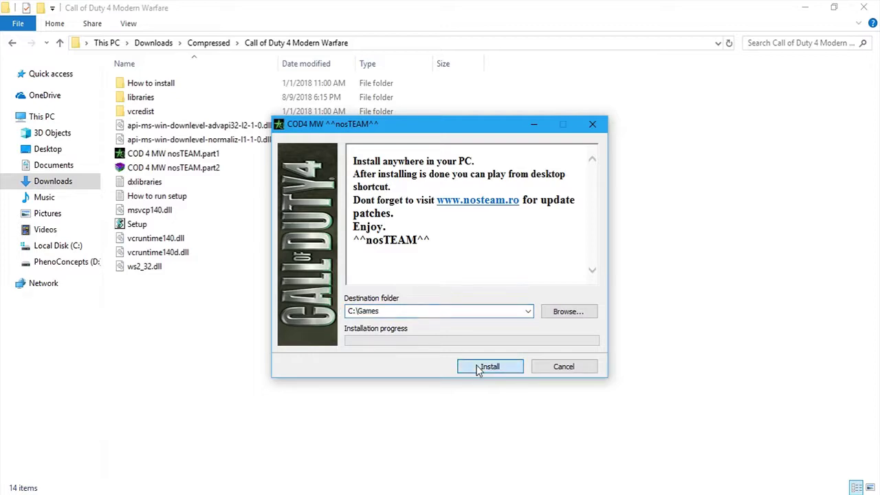